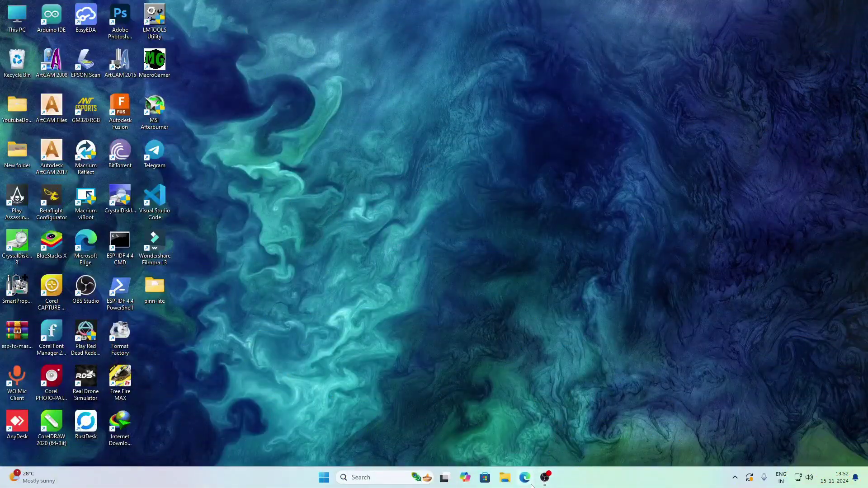
Search the web for "raspberry pi imager" in Edge and open the Raspberry Pi OS software page.
left_click(530, 483)
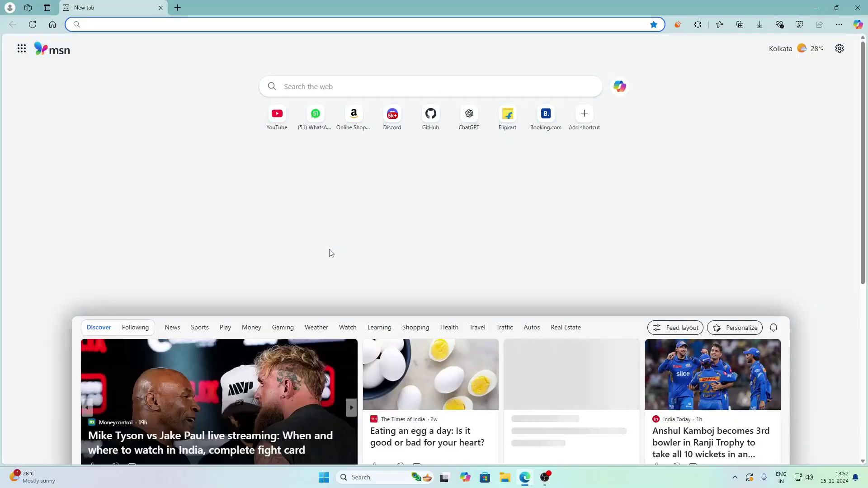
type("raspberry")
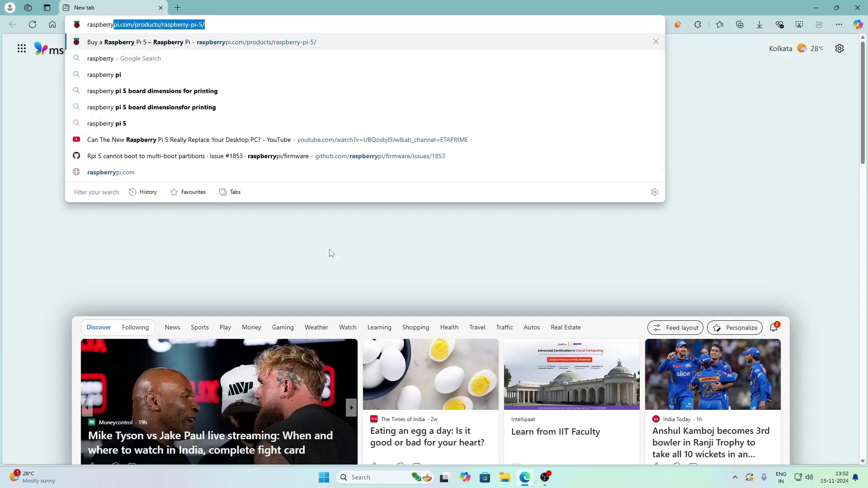
type(" pi imager")
key("Return")
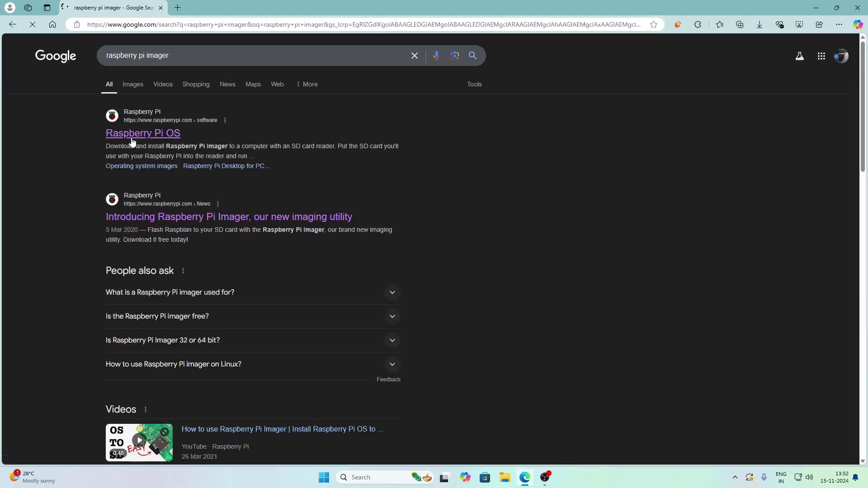
left_click(162, 132)
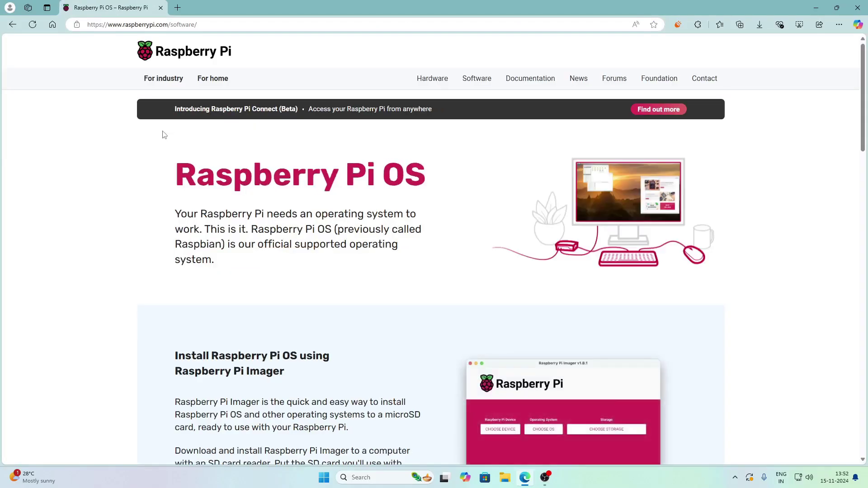
Download the Windows version of Raspberry Pi Imager from the software page.
scroll(467, 245, "down", 8)
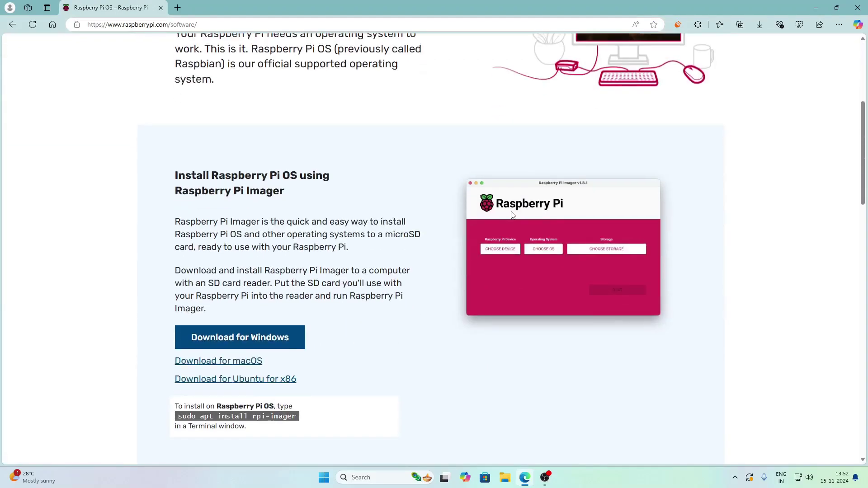
left_click_drag(174, 57, 285, 73)
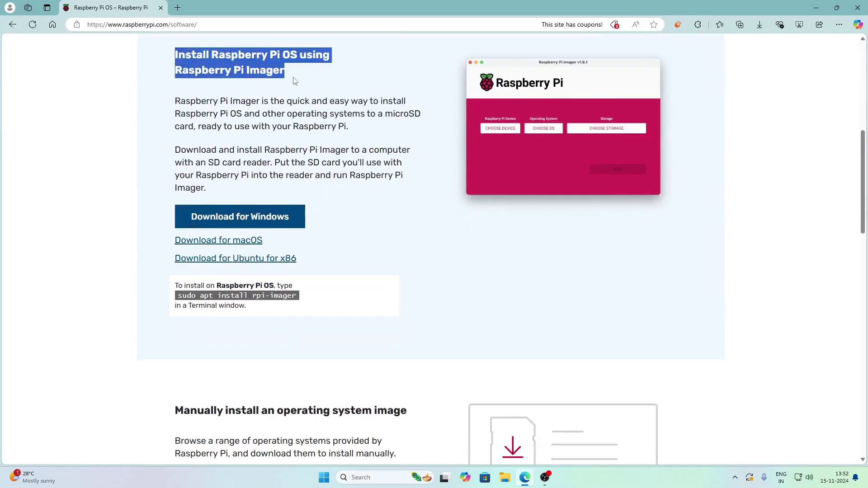
left_click(311, 104)
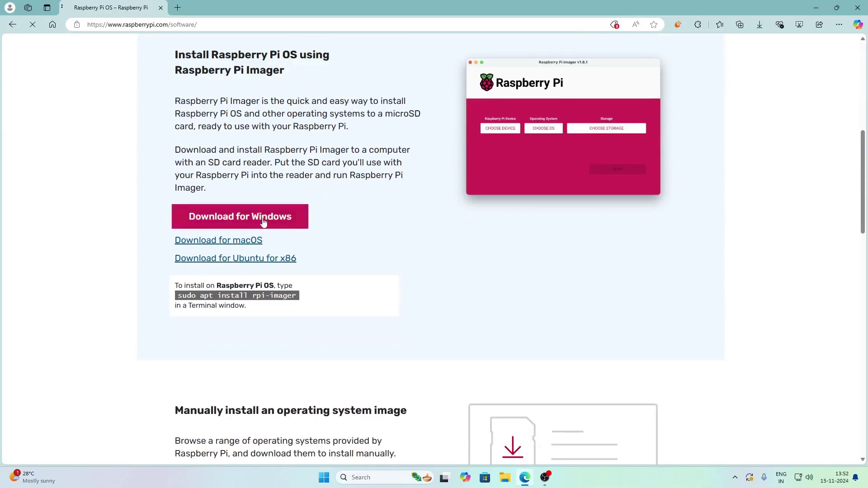
left_click(276, 228)
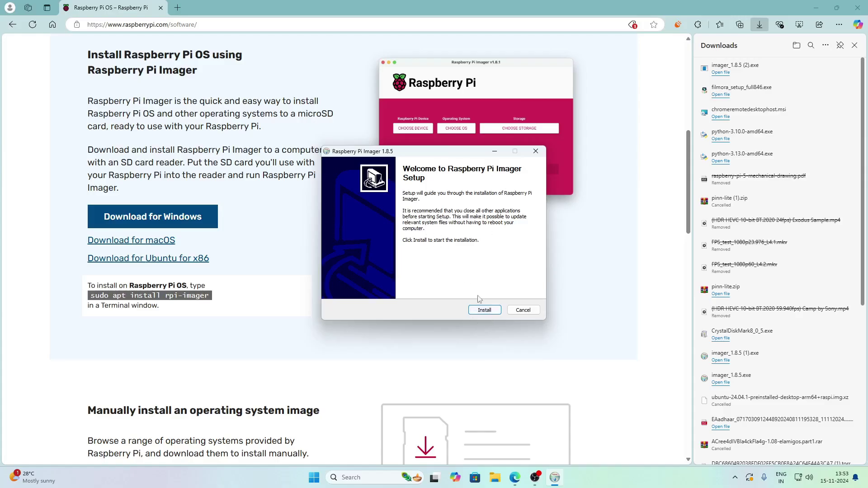
Quit the Raspberry Pi Imager 1.8.5 setup without installing and return to the desktop.
left_click(523, 310)
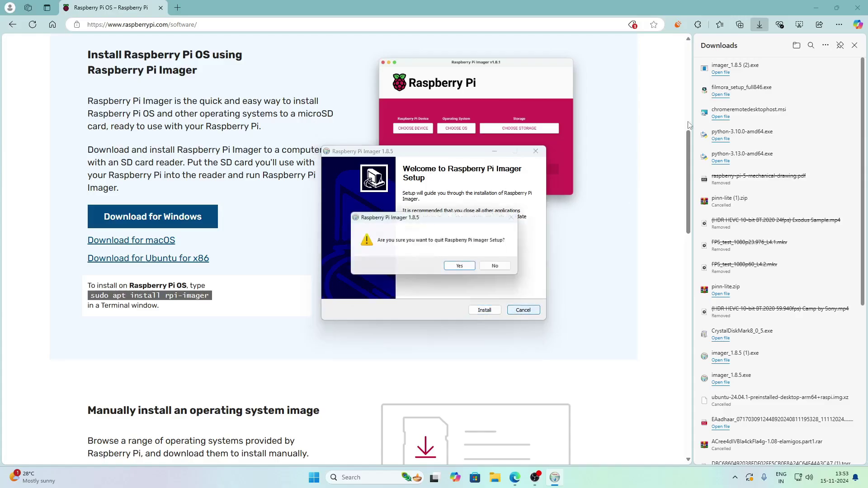
left_click(462, 268)
key("super+d")
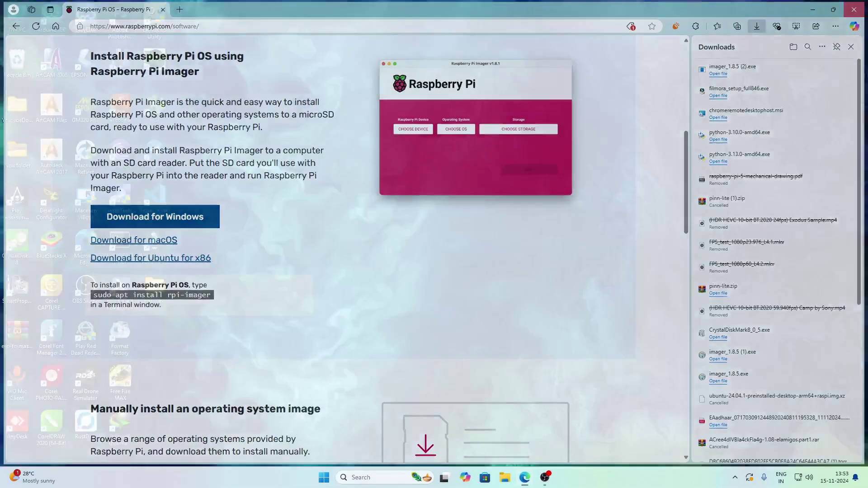
Search the installed applications for "imager" and launch Raspberry Pi Imager.
key("super")
type("i")
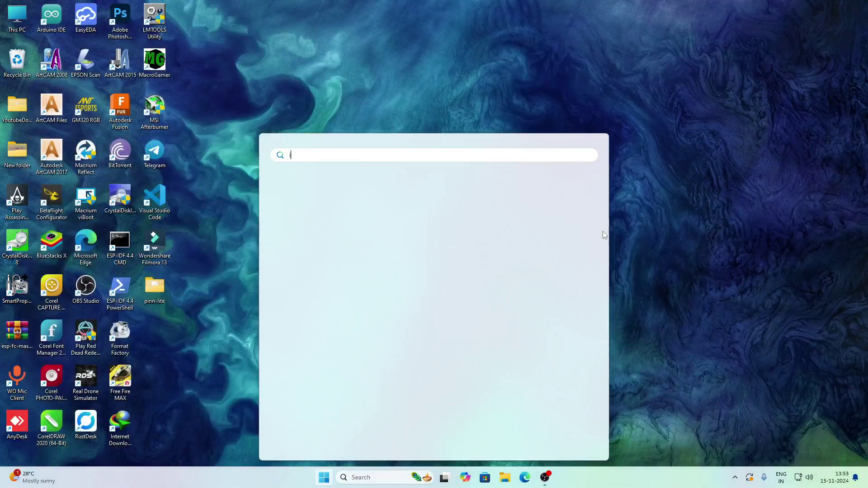
type("mager")
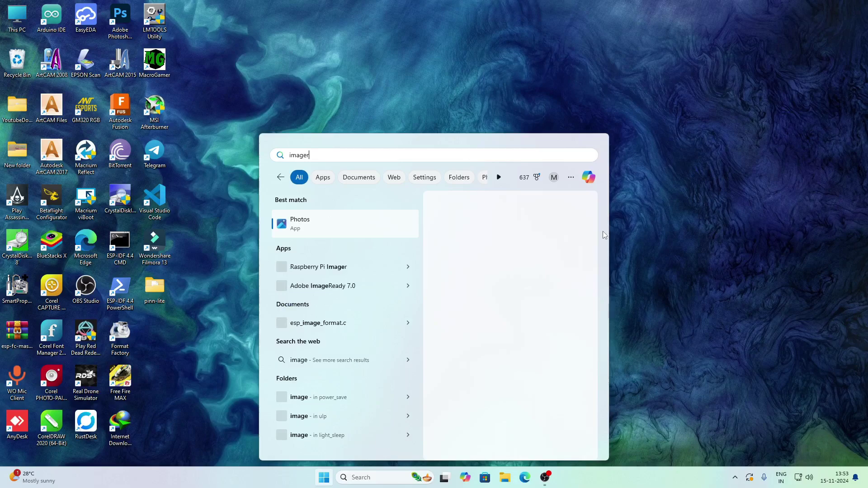
key("Return")
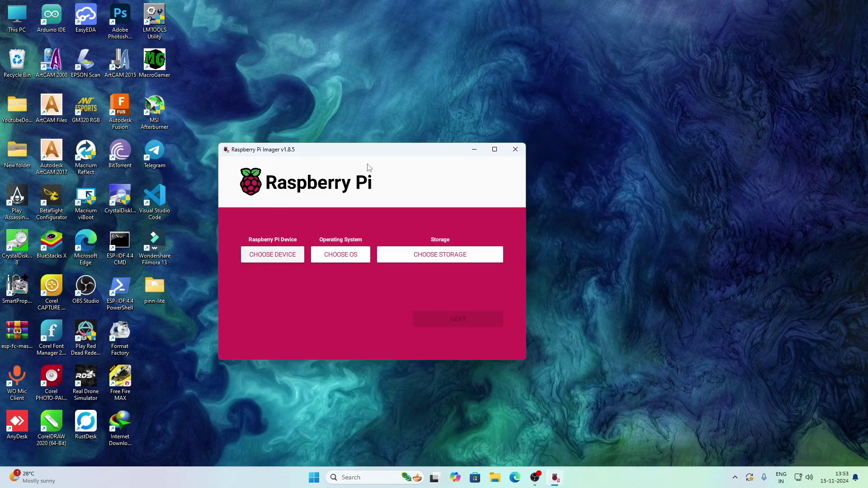
Choose Raspberry Pi 5 as the device and Ubuntu Desktop 24.04.1 LTS (64-bit) as the operating system.
left_click(368, 226)
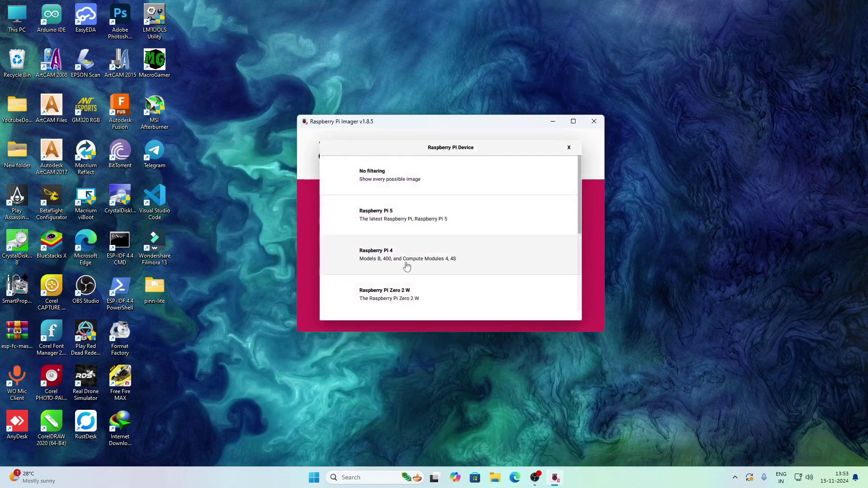
left_click(387, 227)
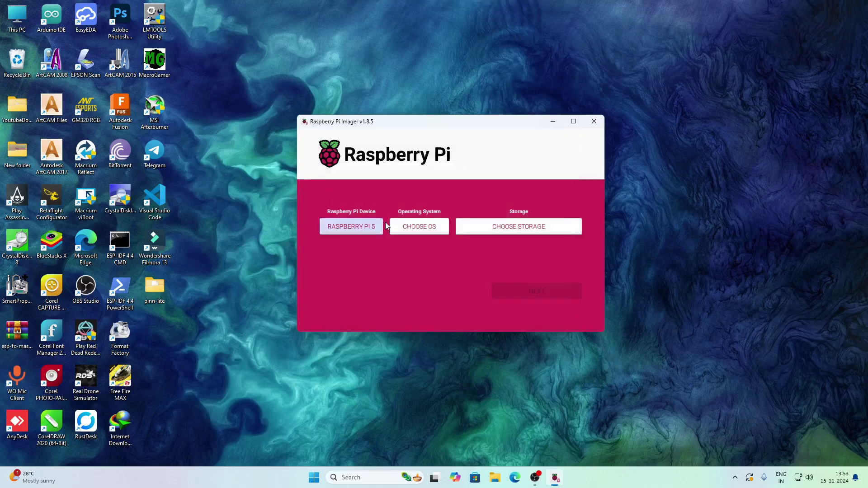
left_click(420, 227)
scroll(400, 202, "down", 5)
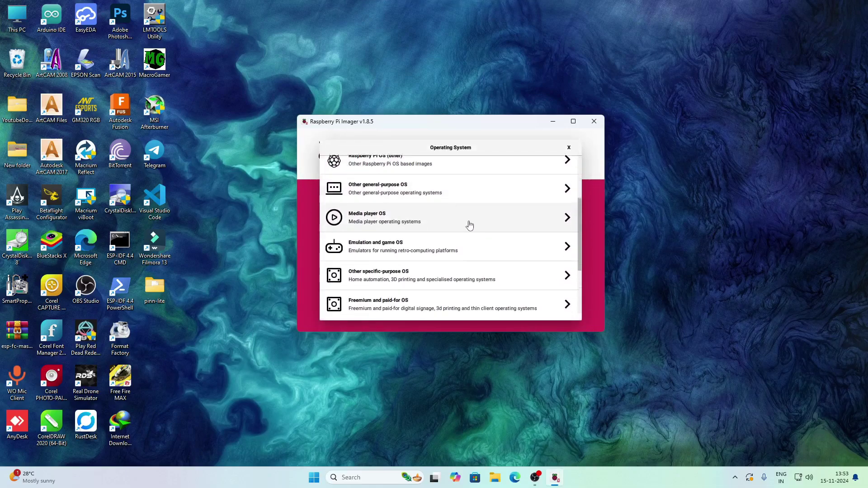
scroll(389, 287, "up", 5)
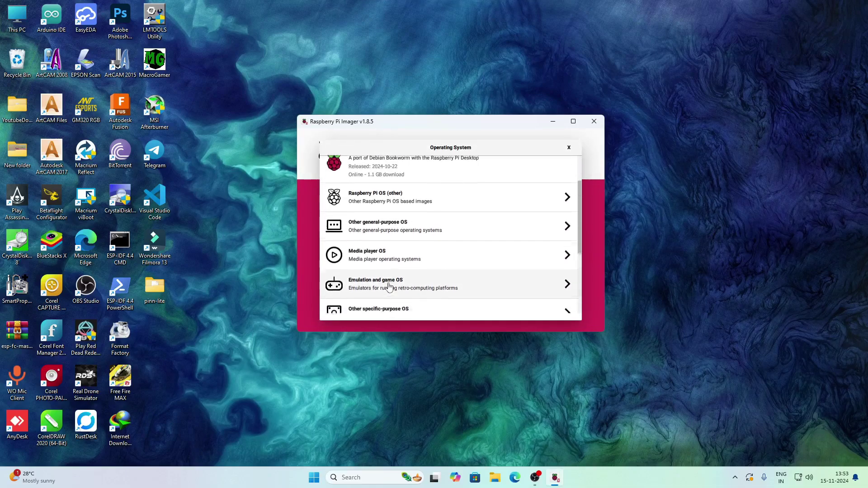
left_click(426, 289)
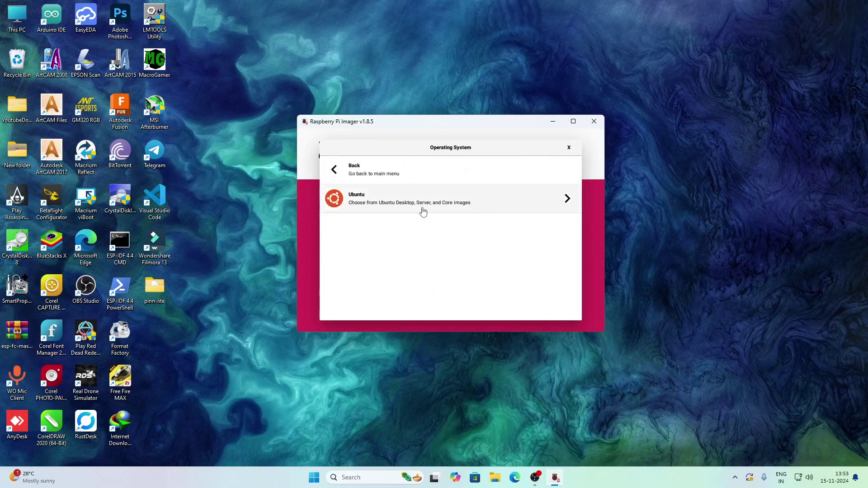
left_click(389, 208)
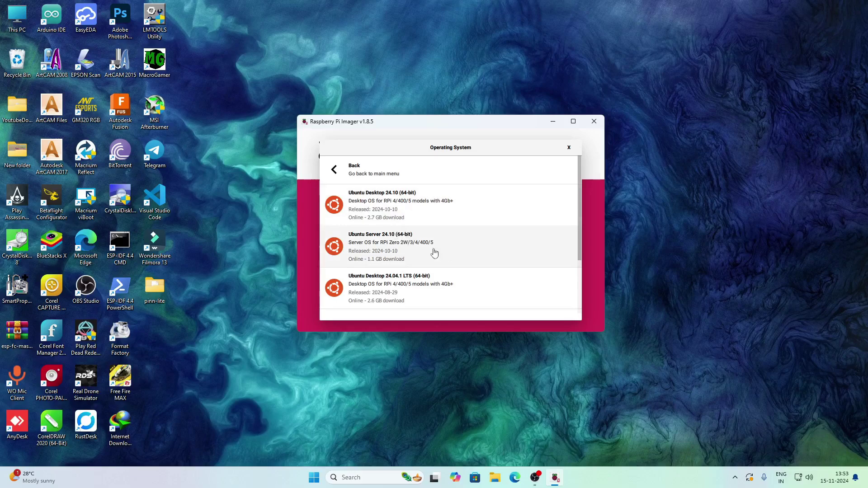
left_click(398, 289)
Select the 127.8 GB USBModem Disk USB Device as the target storage and proceed with the image setup.
left_click(520, 225)
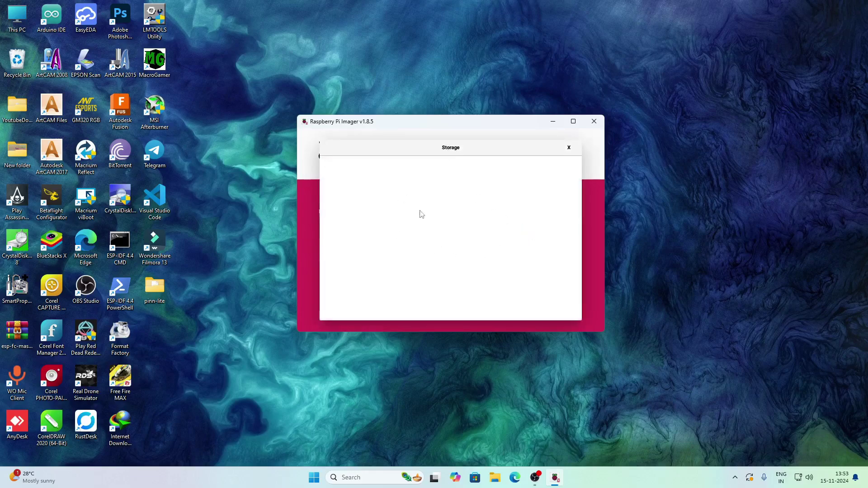
left_click(570, 148)
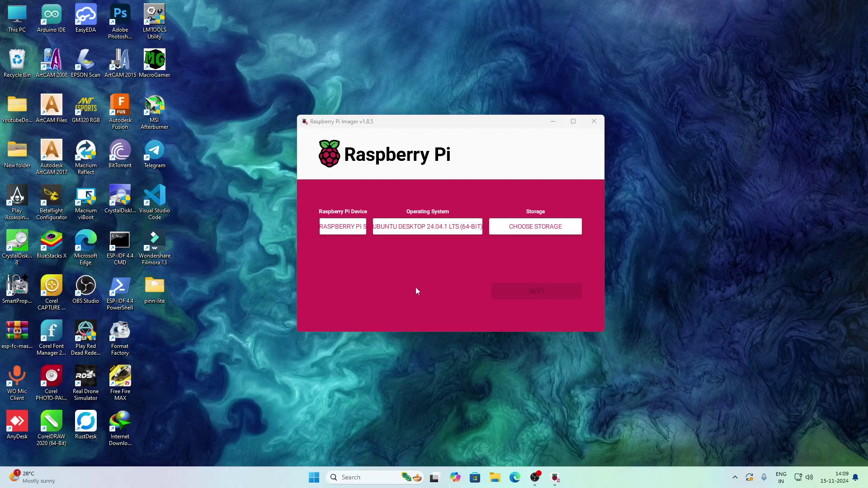
left_click(518, 234)
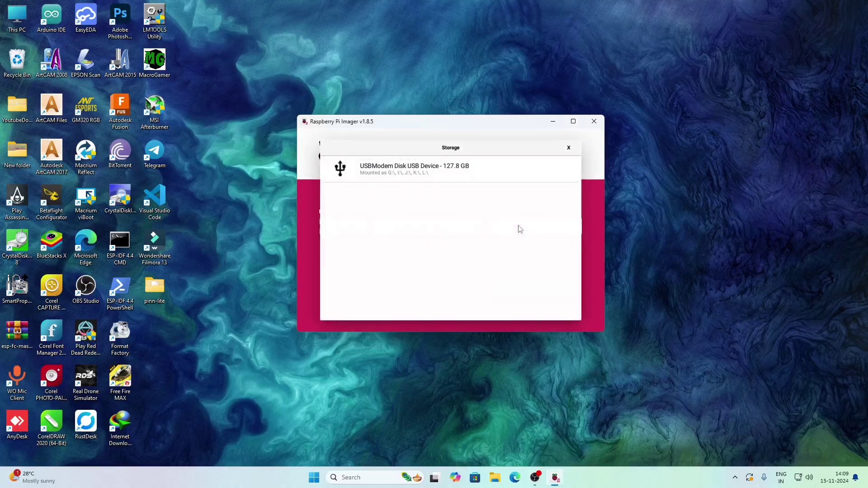
left_click(482, 175)
left_click(543, 290)
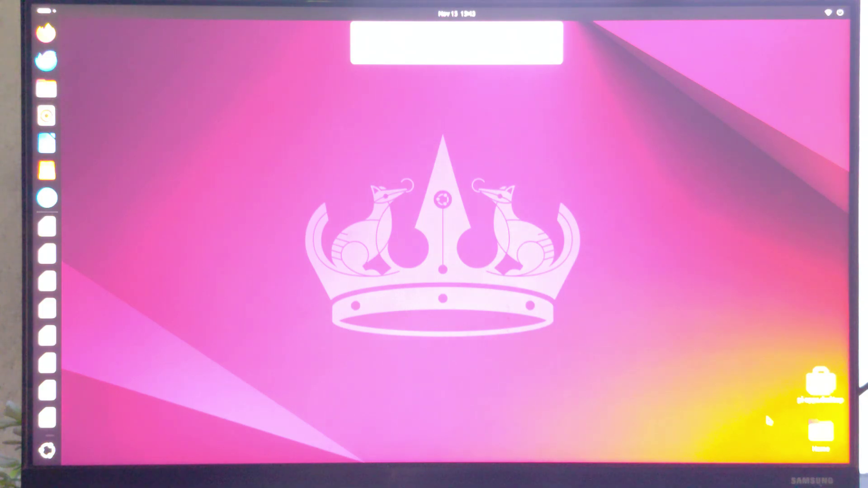
Open the Chromium web browser on the Ubuntu desktop and go to YouTube.
key("super+a")
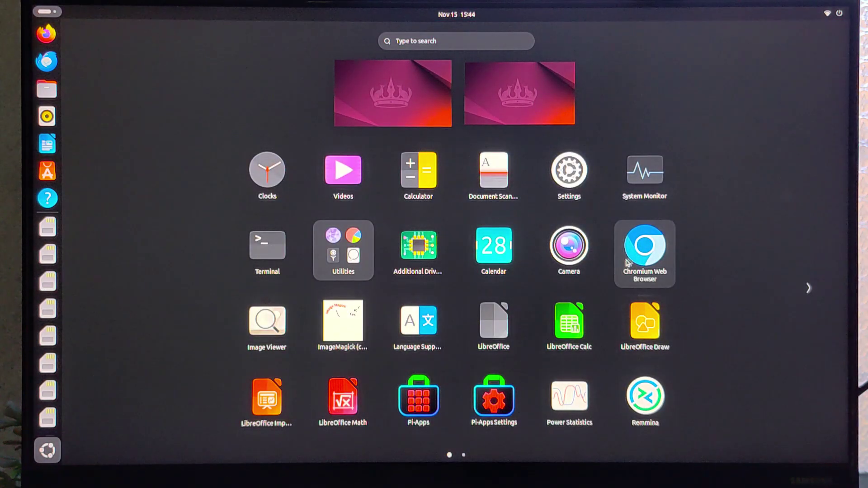
left_click(617, 261)
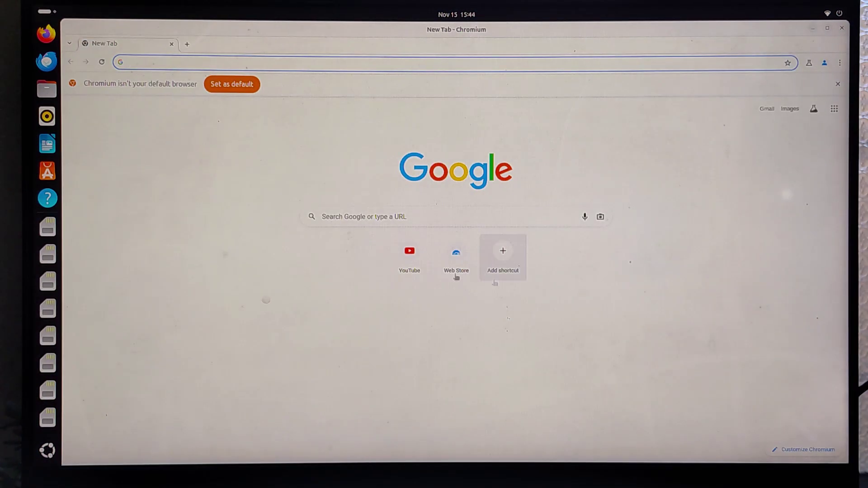
left_click(410, 256)
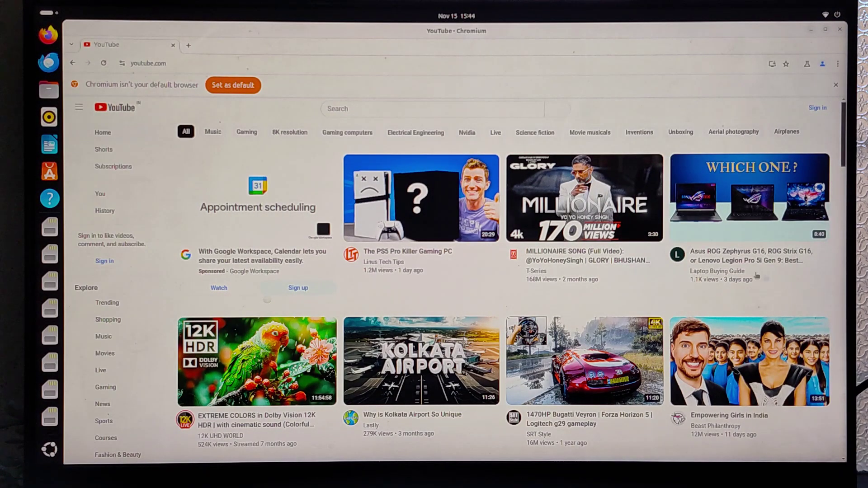
Play the "EXTREME COLORS in Dolby Vision 12K HDR" video from the YouTube home page and look through its comments.
scroll(321, 277, "down", 5)
scroll(256, 314, "up", 4)
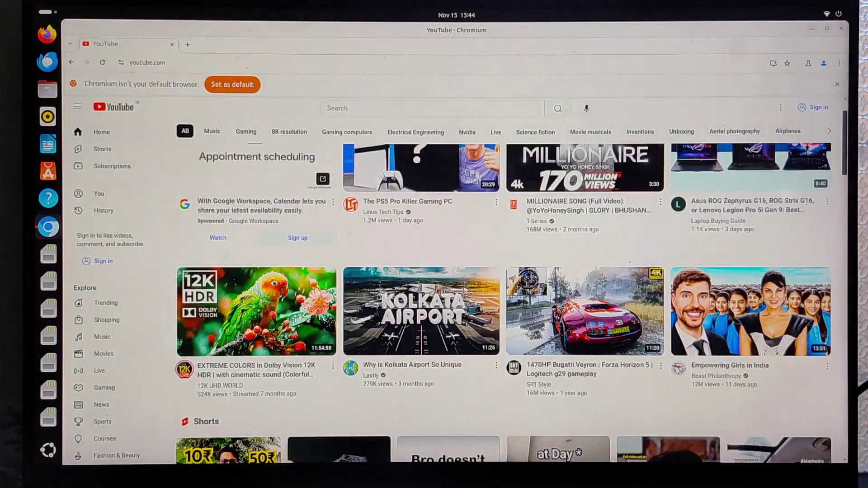
left_click(256, 313)
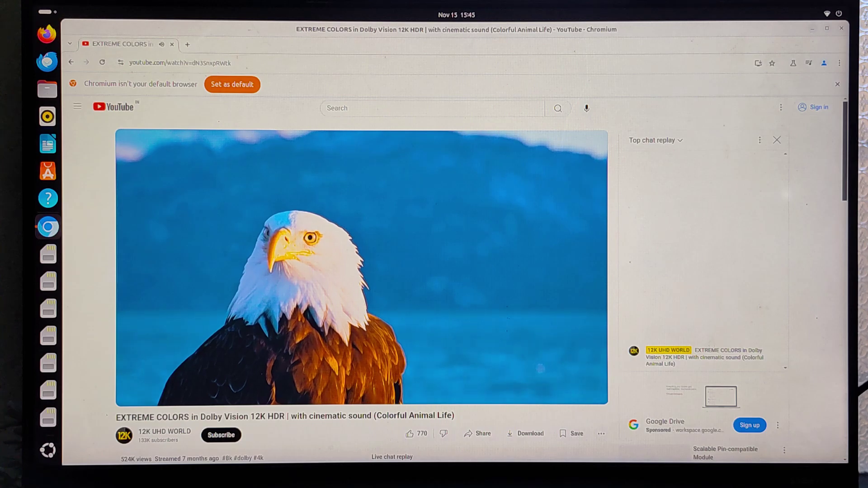
scroll(501, 368, "down", 5)
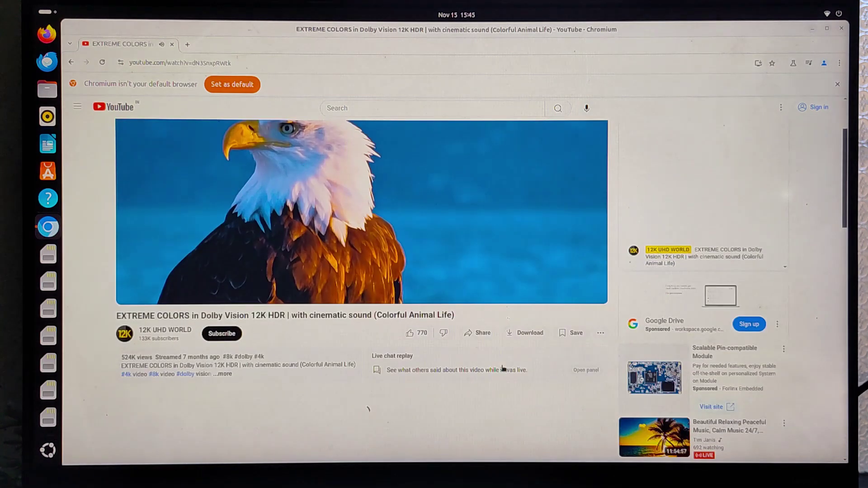
scroll(502, 369, "down", 2)
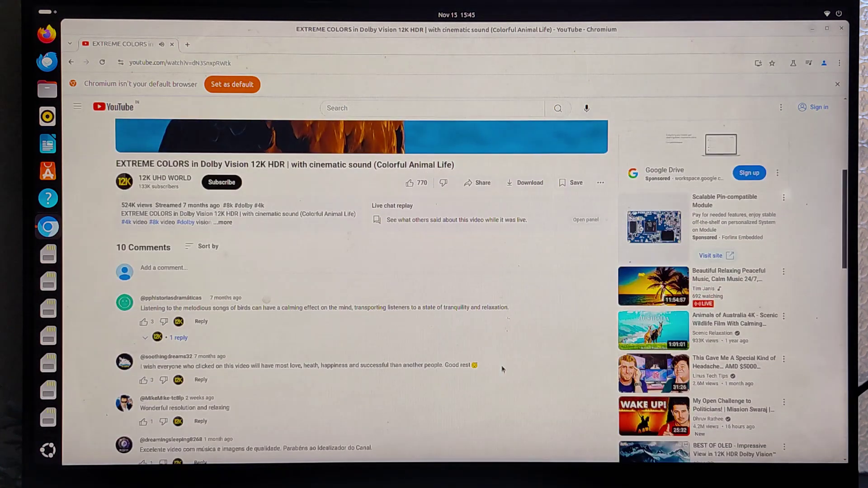
scroll(501, 369, "up", 4)
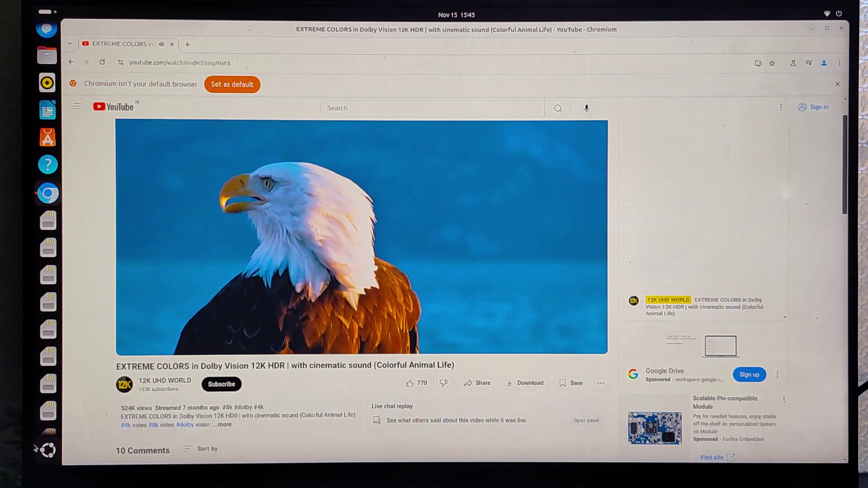
Set the video's playback quality to 1080p and bring up System Monitor to check resource usage during playback.
left_click(36, 449)
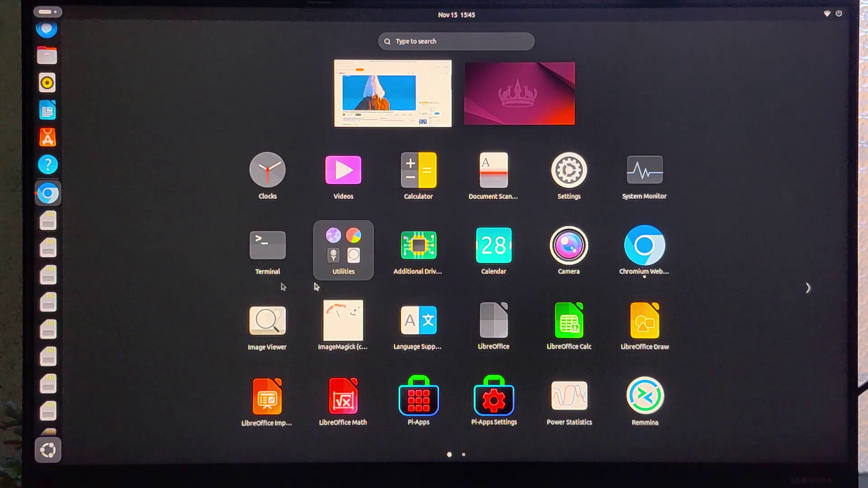
left_click(646, 172)
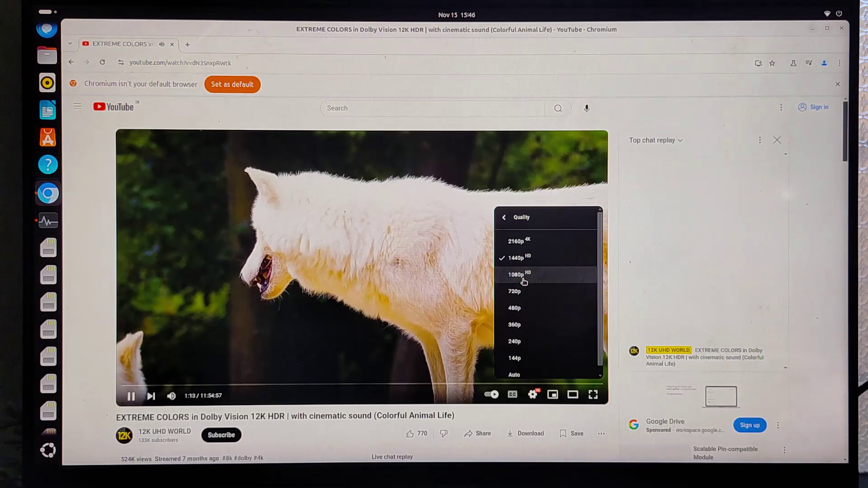
left_click(523, 276)
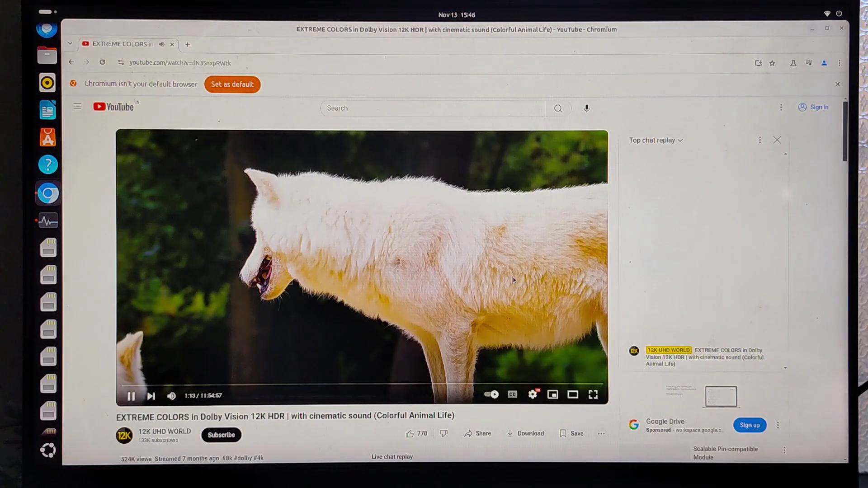
left_click(49, 220)
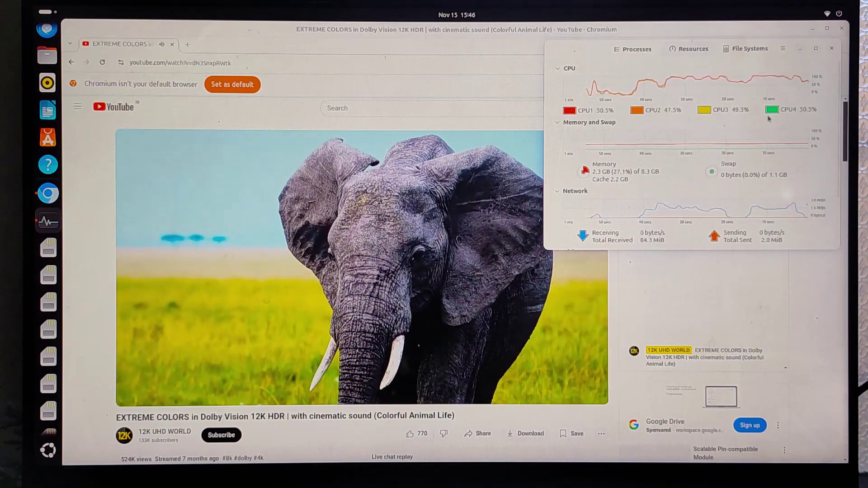
Close System Monitor, search the Chrome Web Store for "h264" and open the h264ify extension's page.
left_click(832, 48)
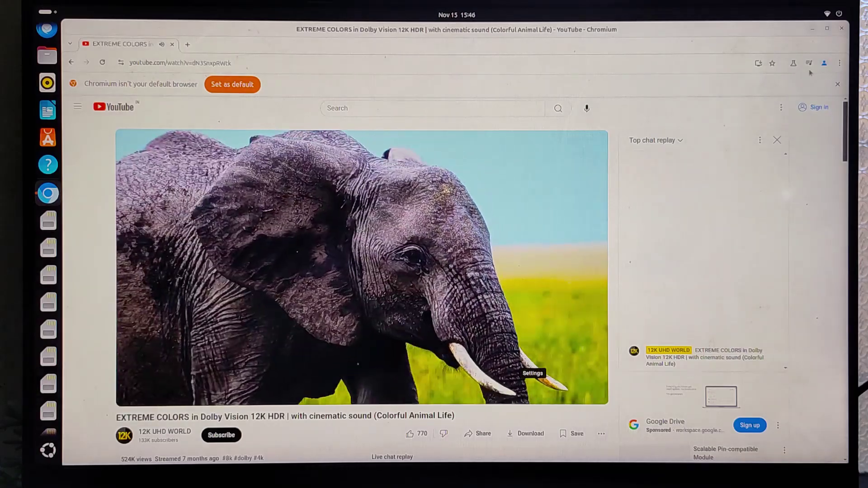
left_click(840, 64)
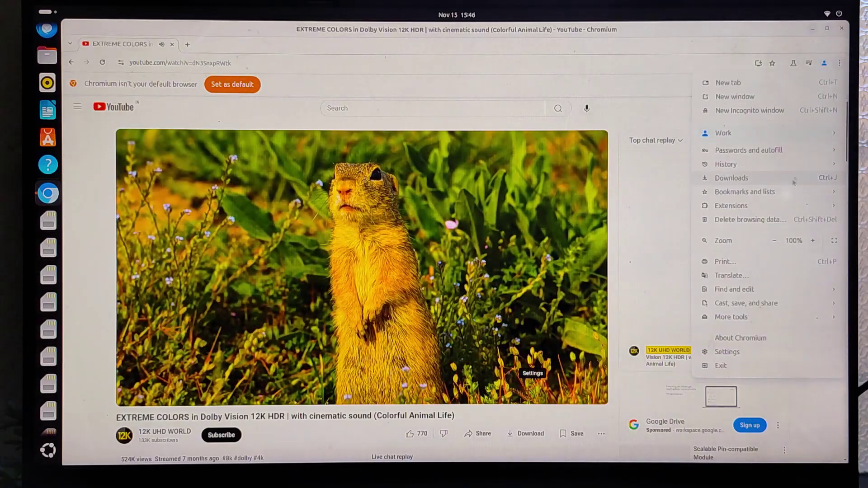
mouse_move(782, 206)
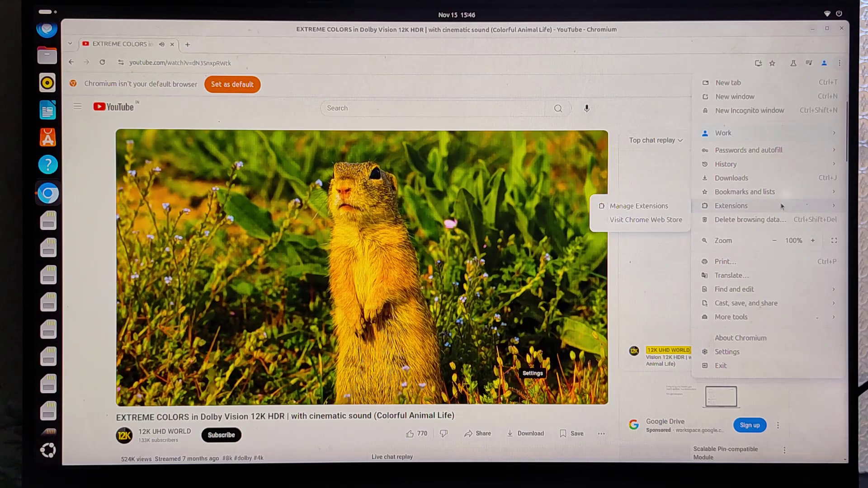
left_click(642, 220)
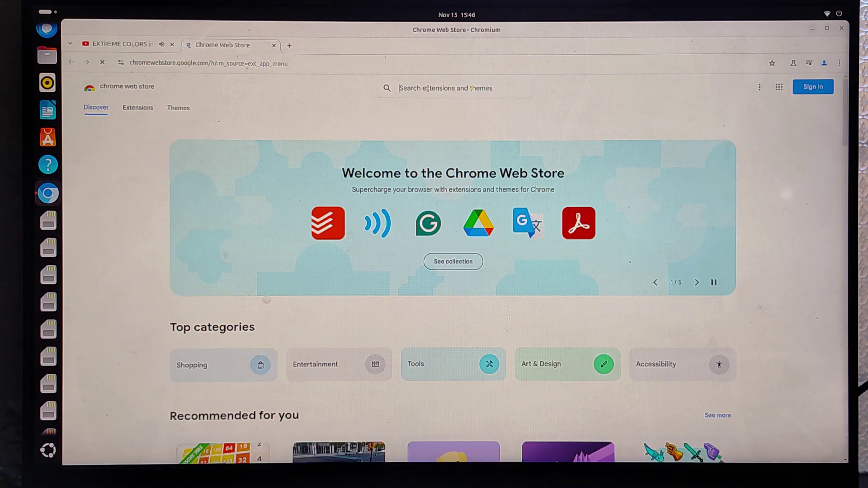
type("264")
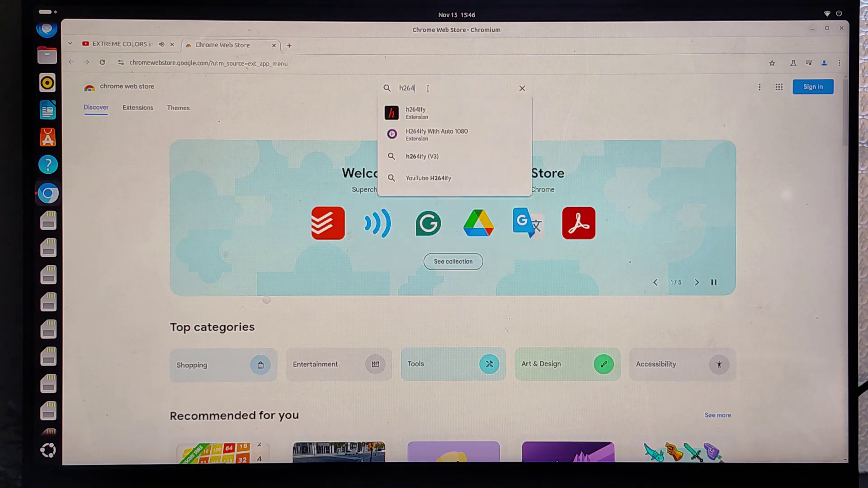
left_click(434, 113)
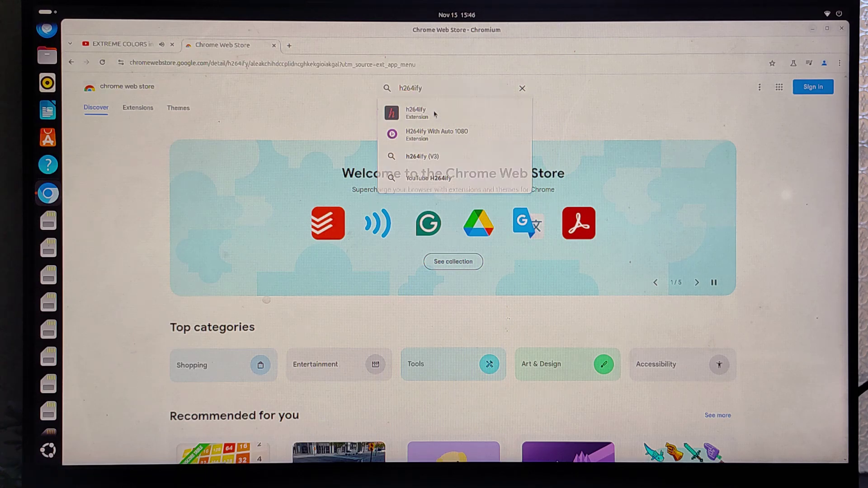